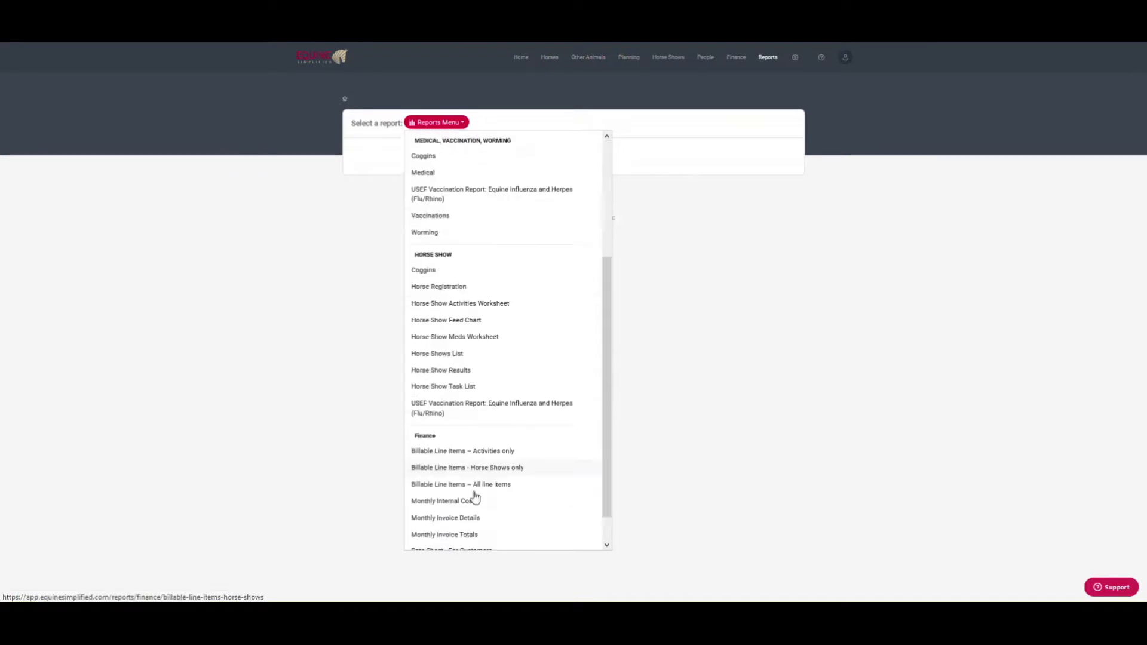
# Step: Open the Rate Sheet - Internal report from the Finance section of the Reports Menu
pyautogui.click(457, 537)
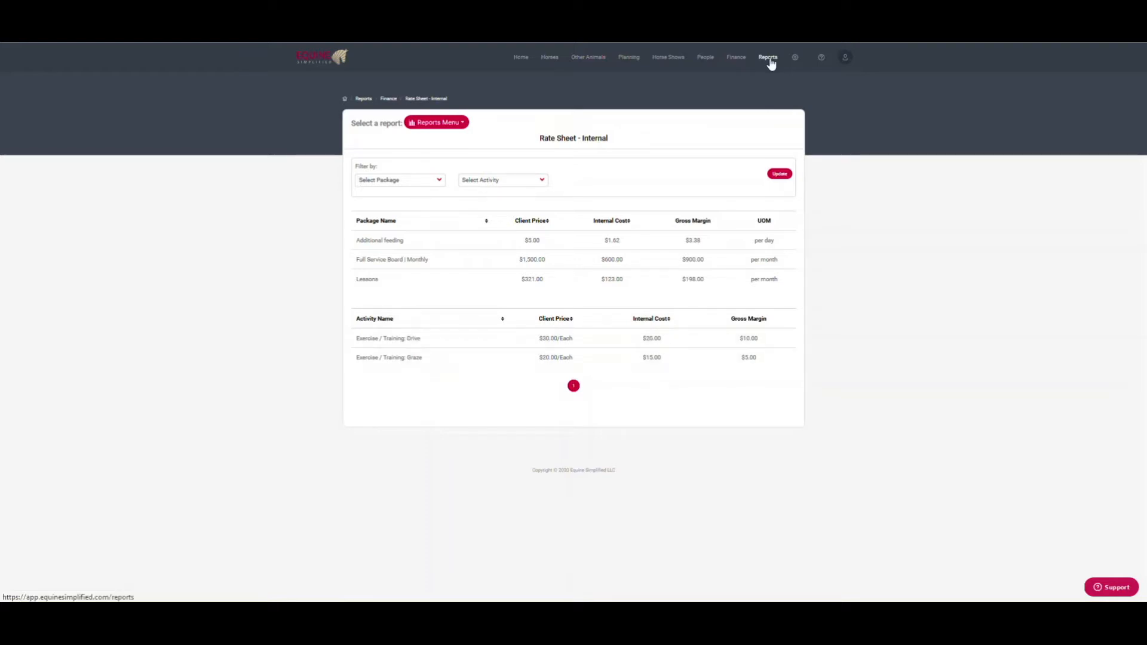
# Step: Show the Activity Categories page in System Settings
pyautogui.click(795, 60)
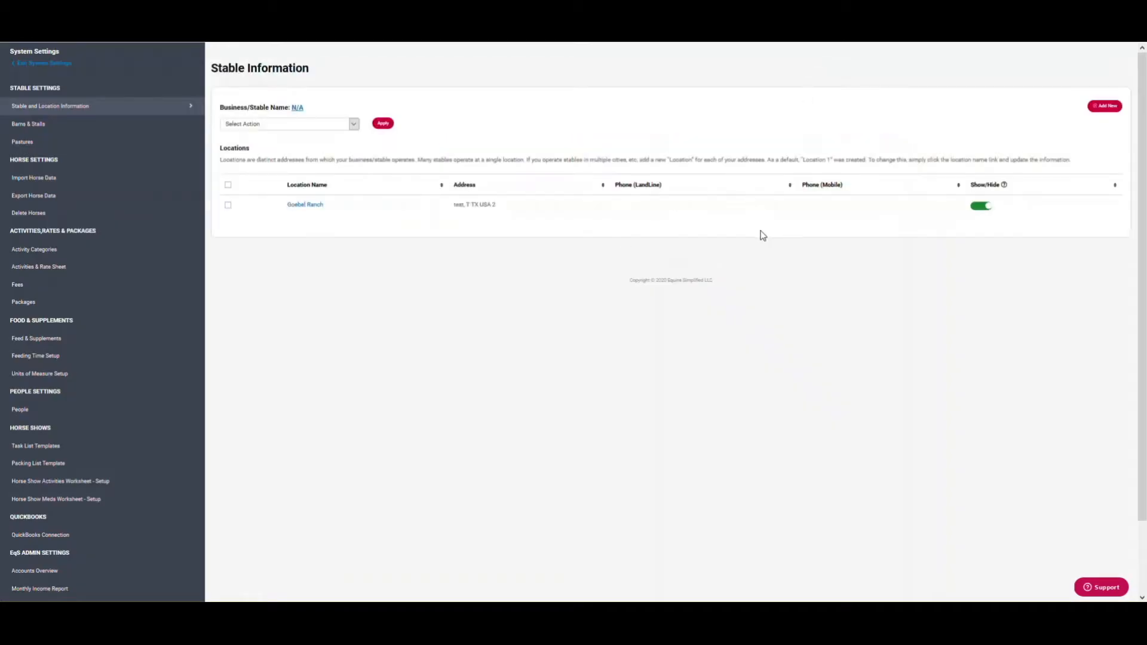
pyautogui.click(34, 251)
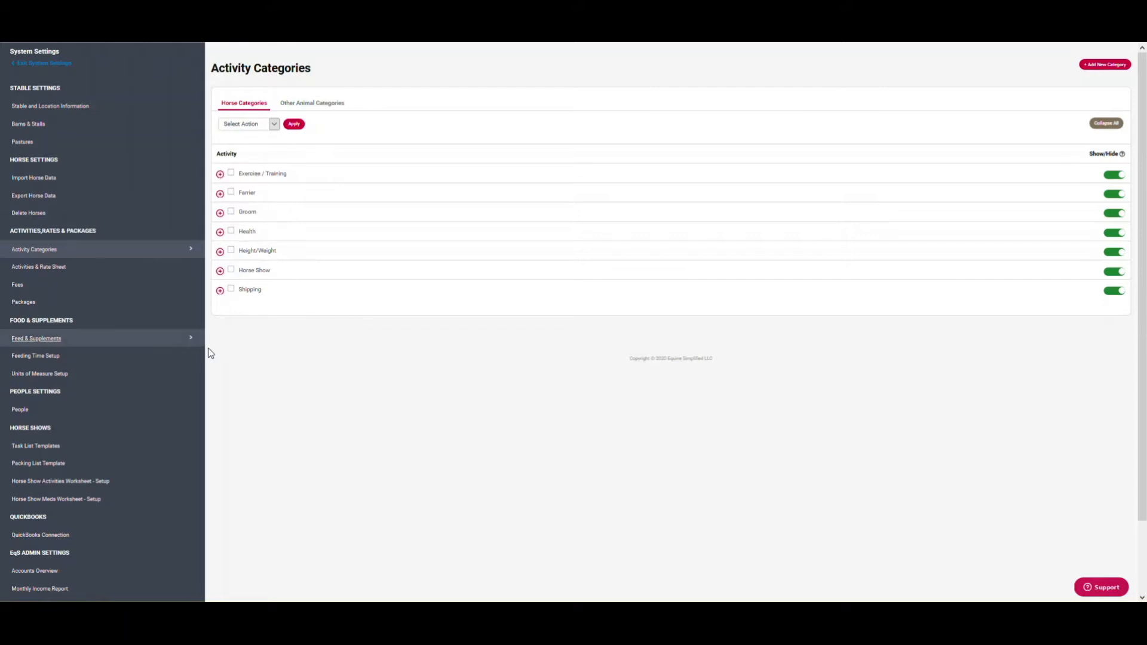
# Step: Open the Activities & Rate Sheet and filter it to the Health category
pyautogui.click(46, 272)
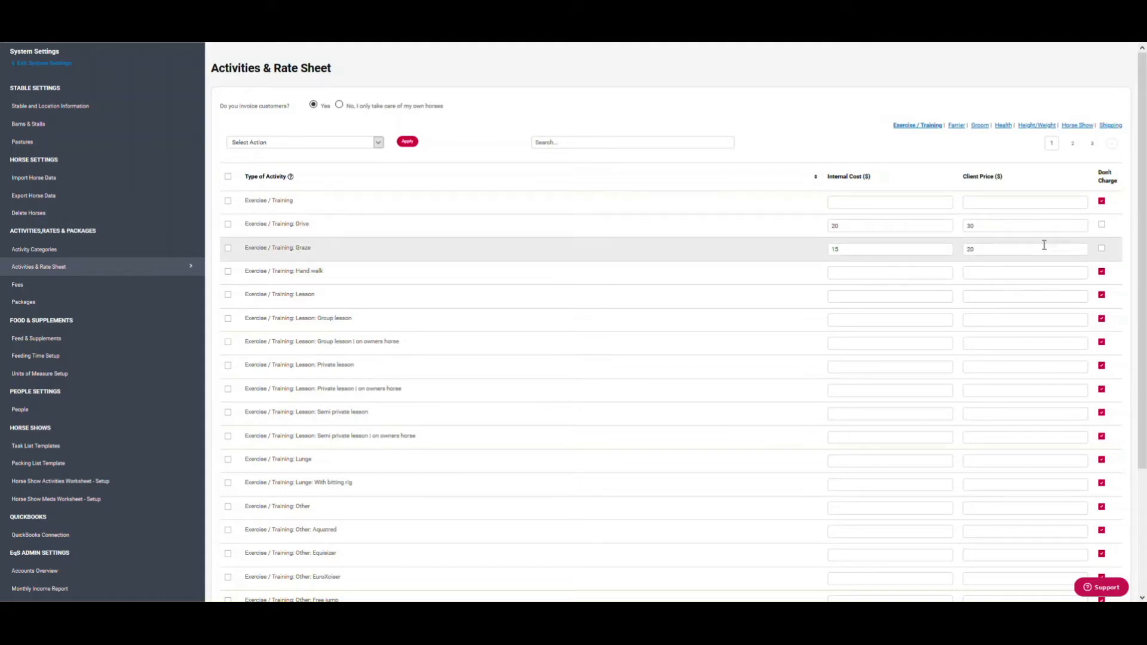
pyautogui.click(1102, 249)
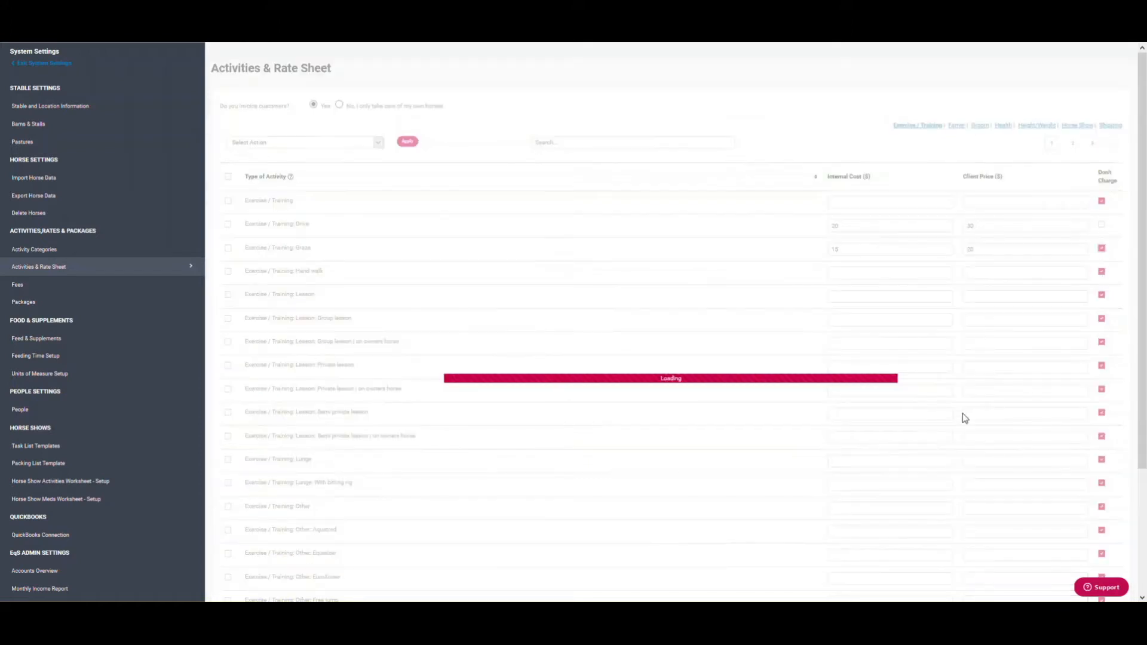
pyautogui.click(1102, 250)
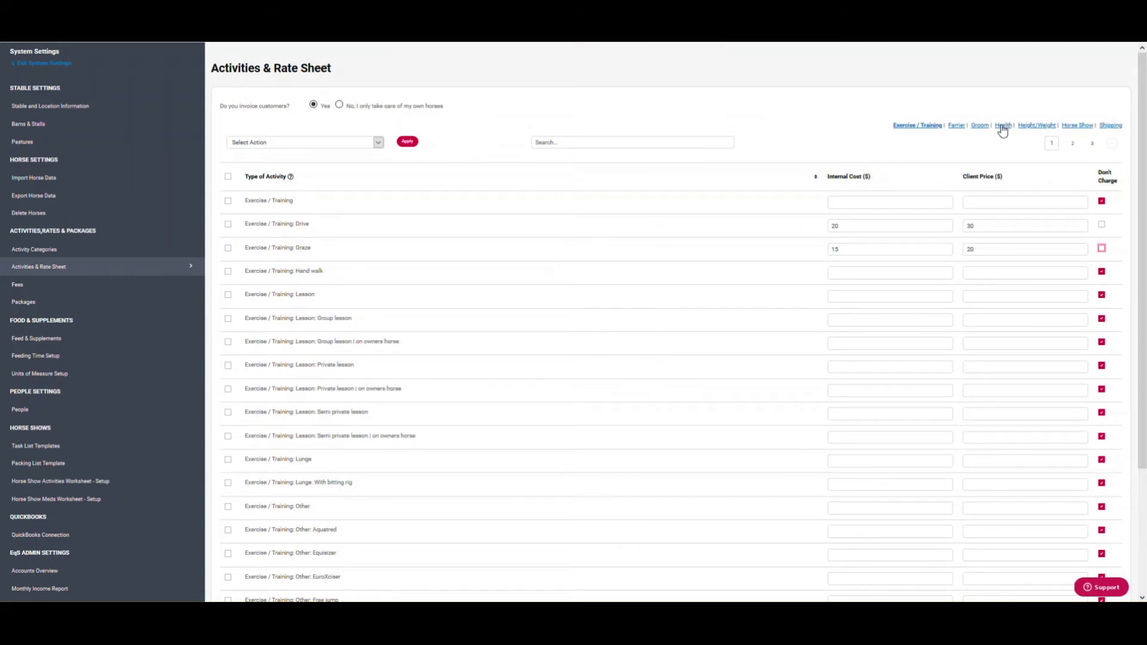
pyautogui.click(1004, 127)
pyautogui.scroll(-3, 717, 382)
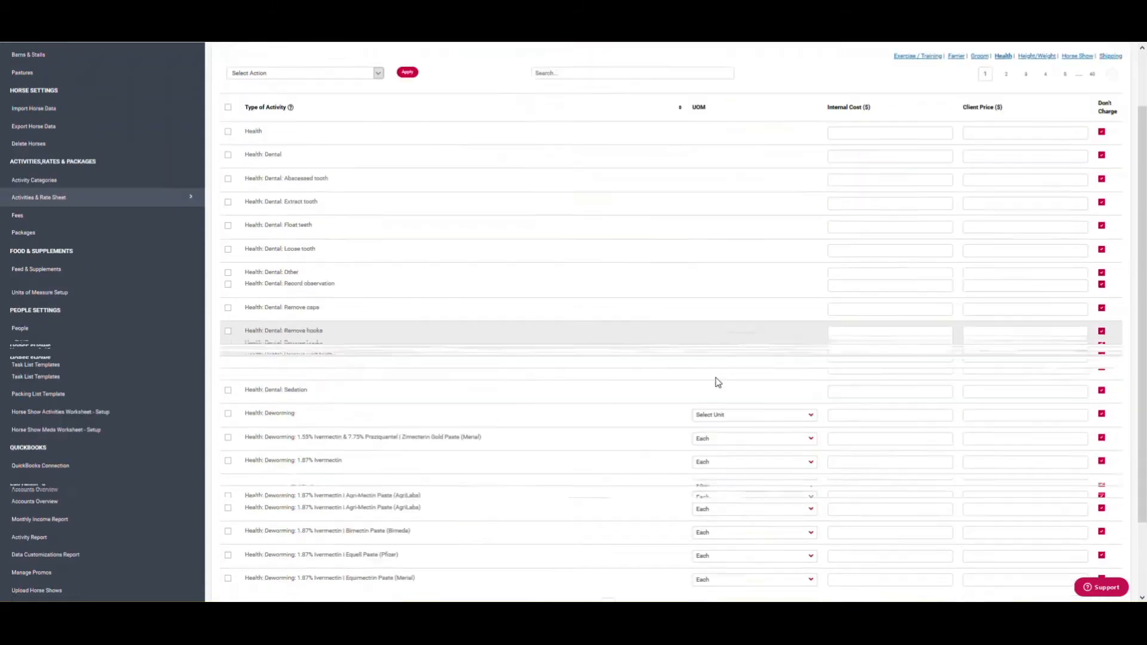
pyautogui.scroll(3, 717, 382)
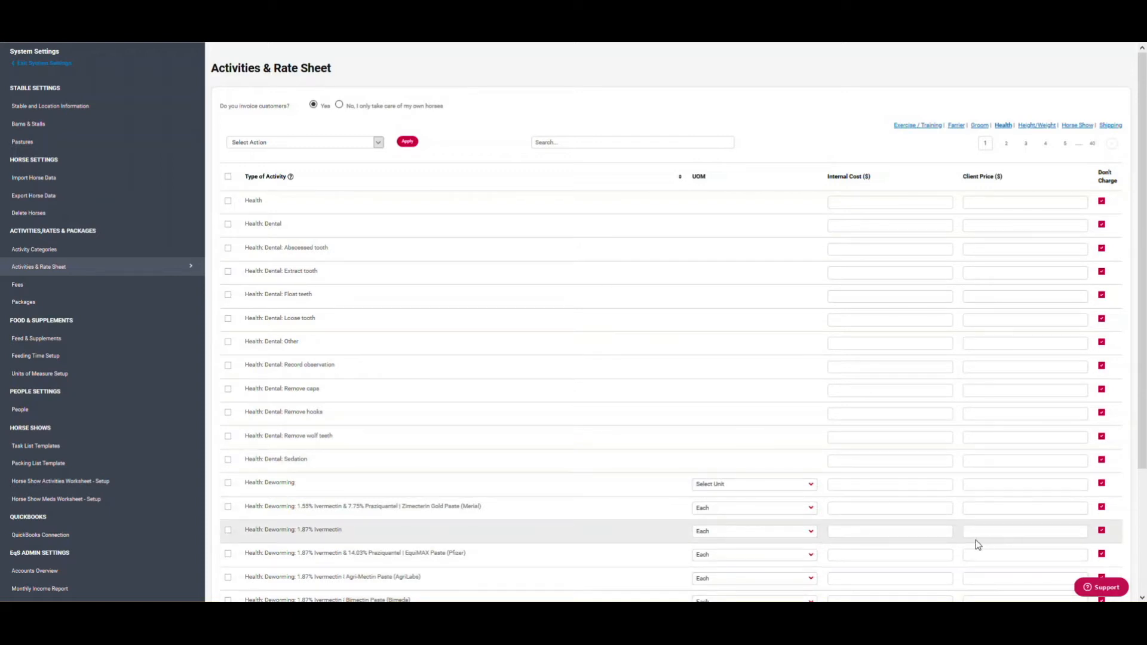
# Step: Search 'banam' and price Banamine 10 cc/ml at 2.90 internal cost, 15.00 client price
pyautogui.click(599, 147)
pyautogui.write('banam')
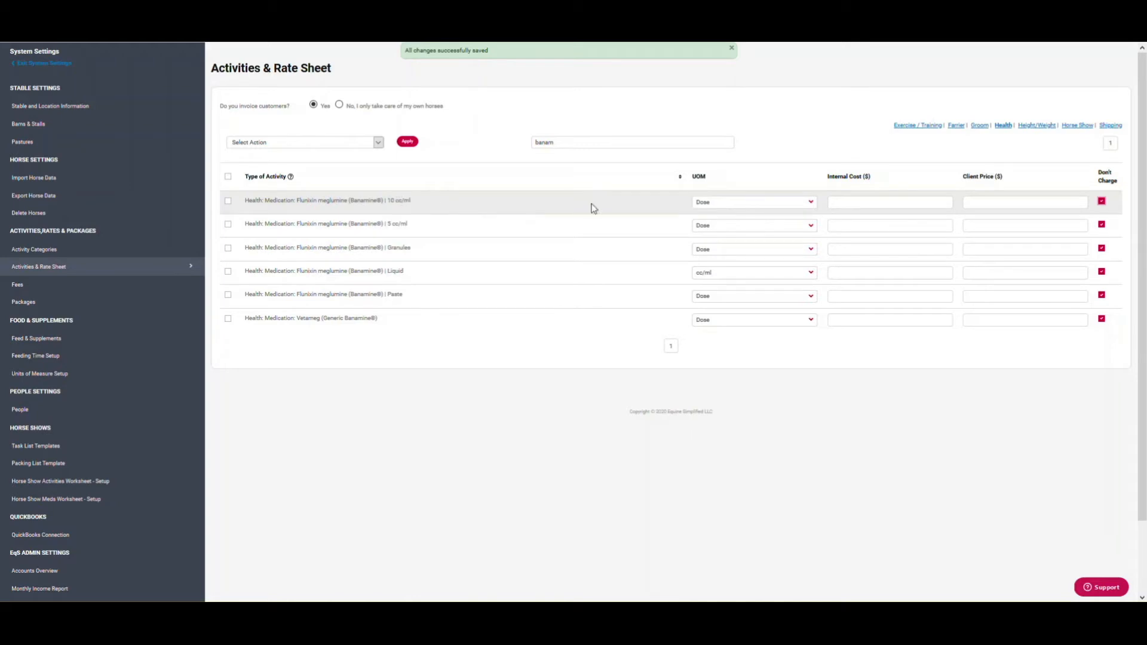
pyautogui.click(890, 202)
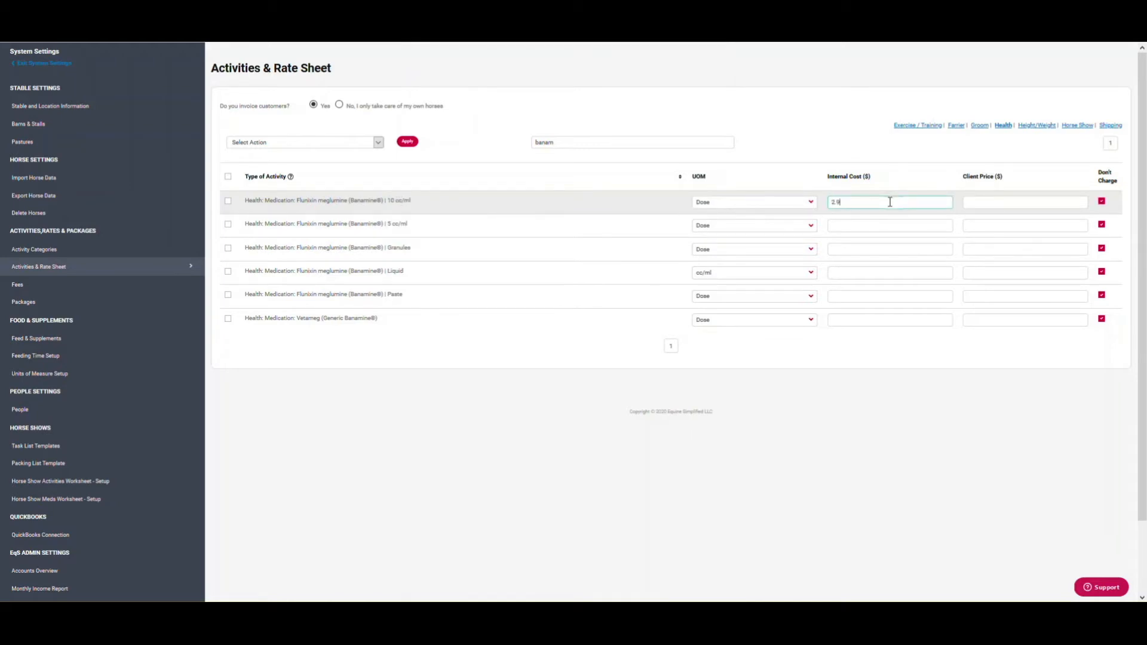
pyautogui.write('2.90')
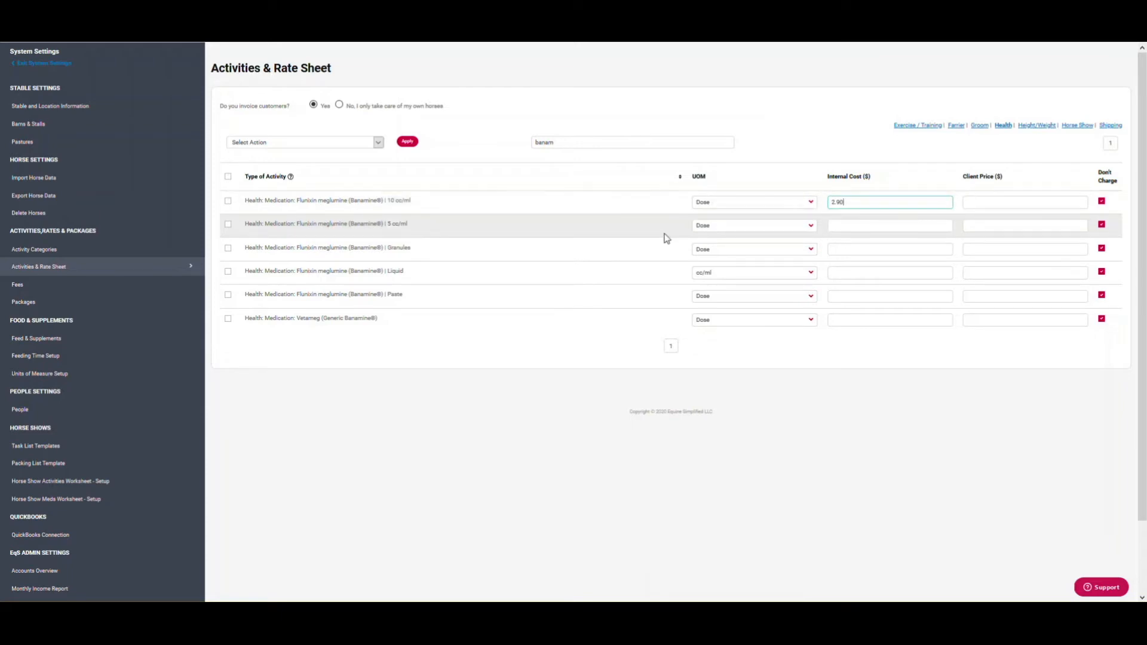
pyautogui.click(993, 202)
pyautogui.click(994, 206)
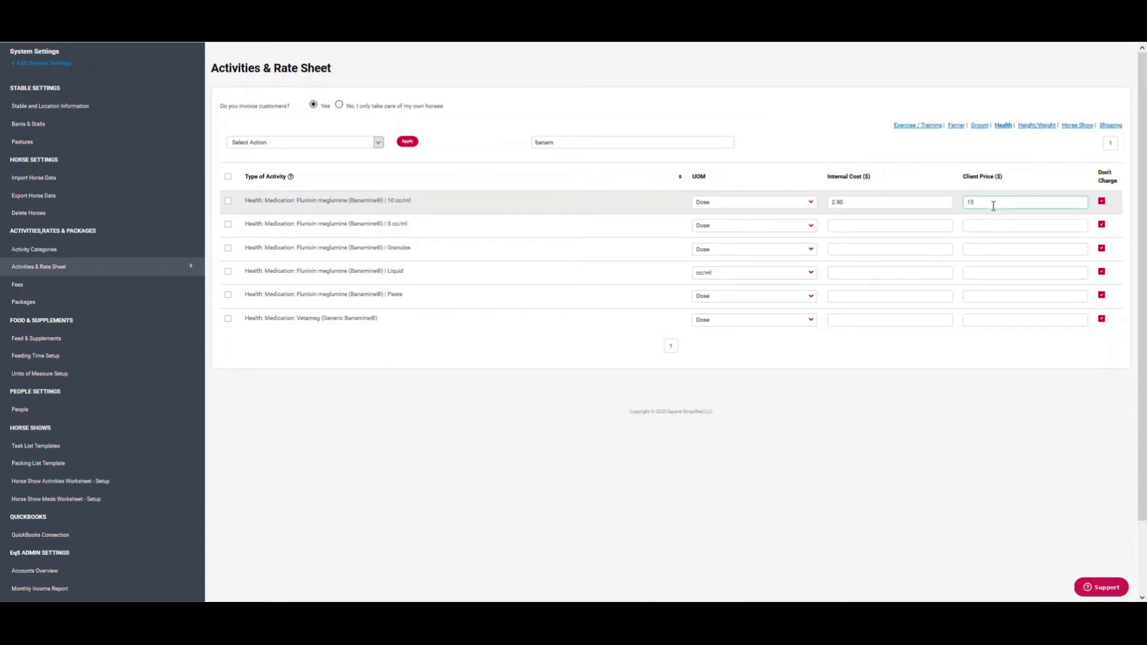
pyautogui.click(359, 464)
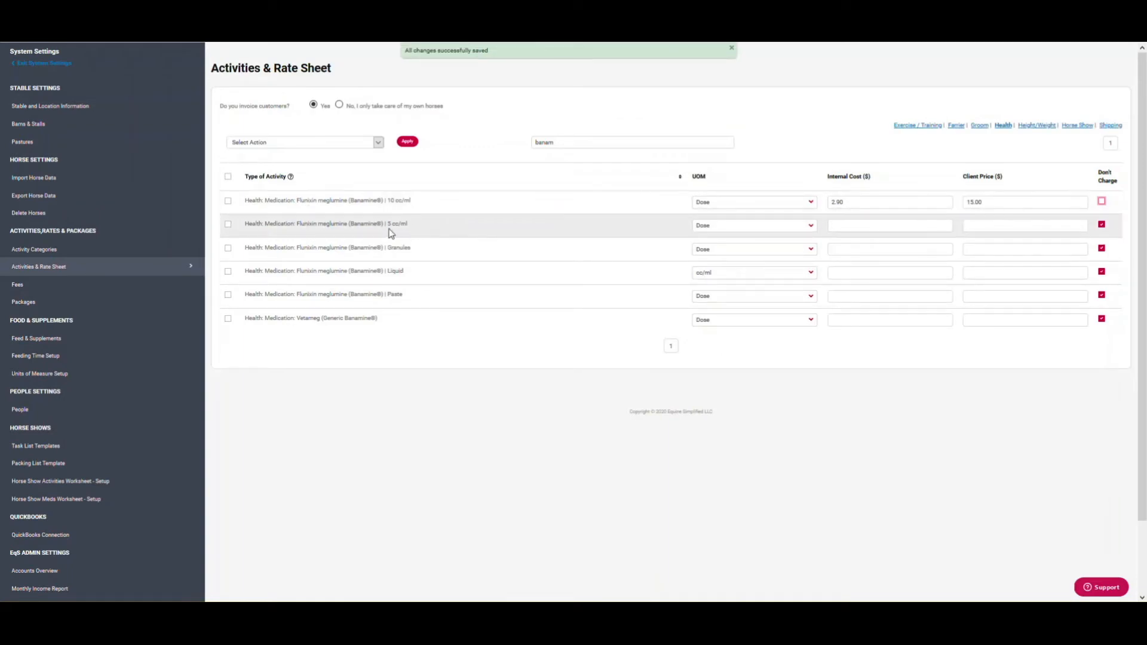
# Step: Price the Banamine 5 cc/ml dose at 1.45 internal cost and 7.50 client price
pyautogui.click(859, 225)
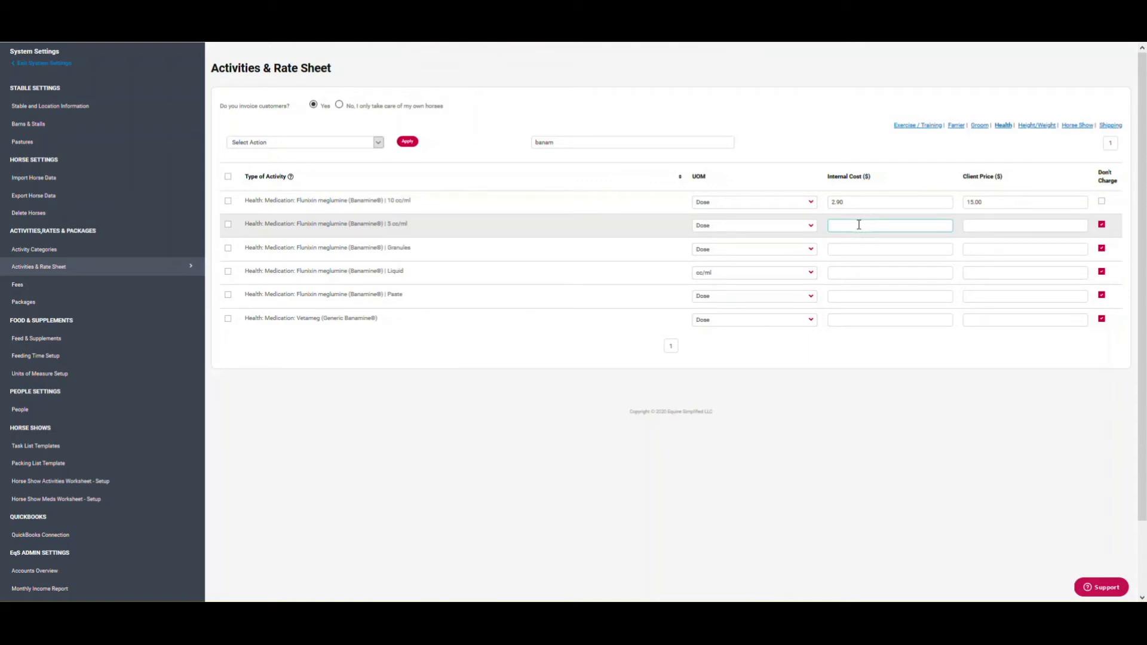
pyautogui.click(1001, 226)
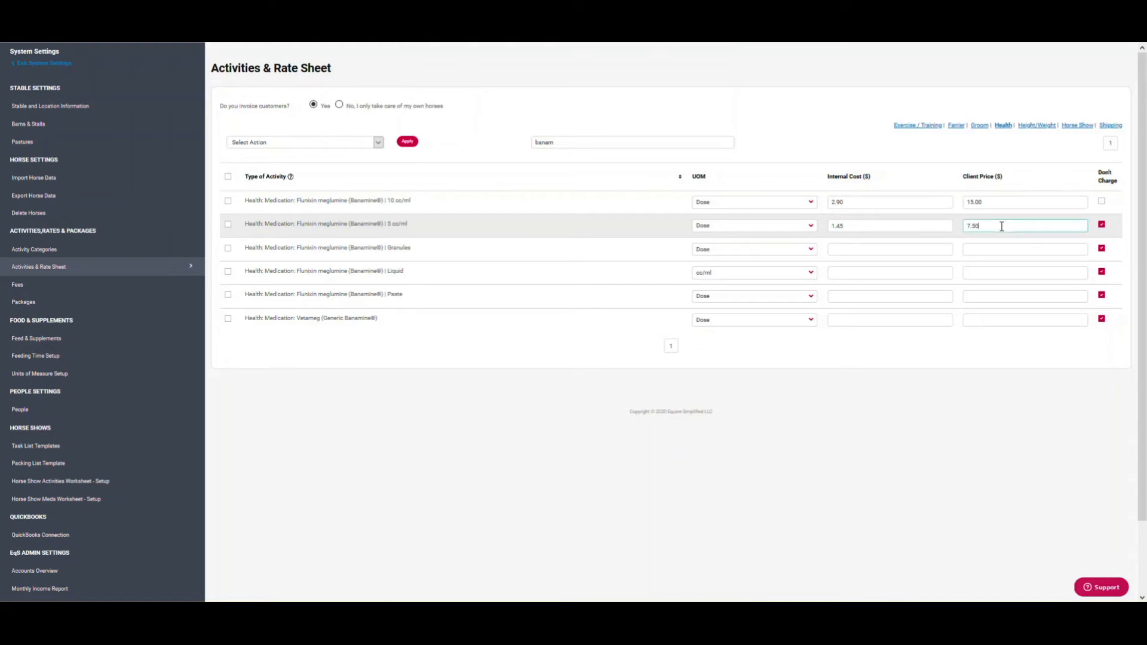
pyautogui.click(1102, 225)
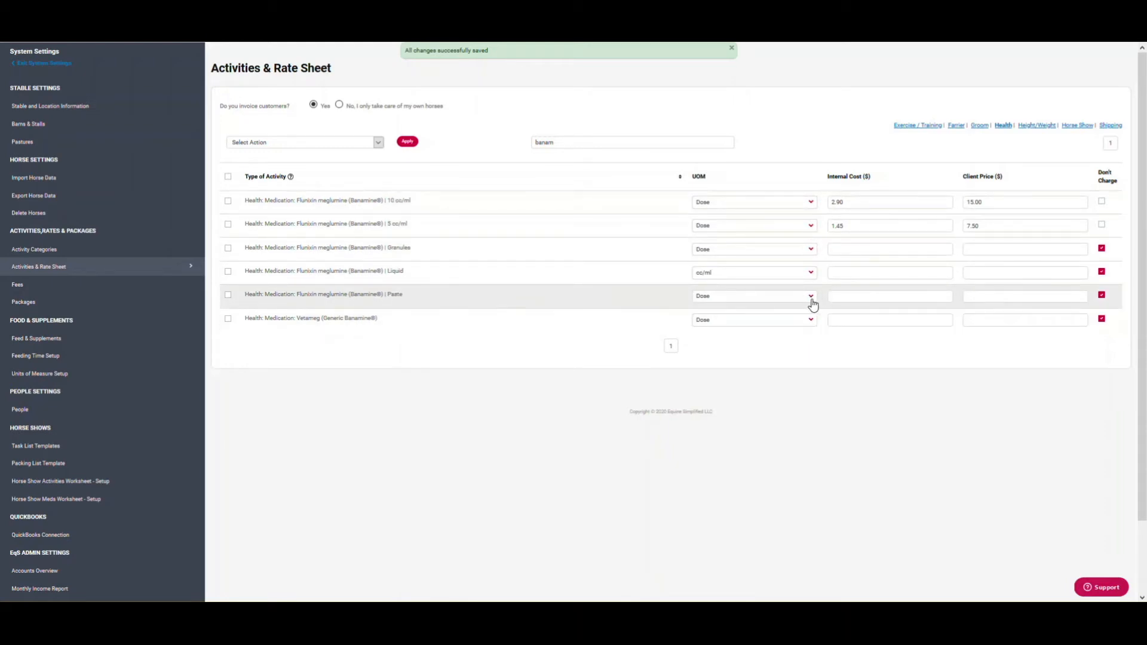
# Step: Price Banamine Paste at 9.83 internal cost and 25 client price, then go to the home page
pyautogui.click(893, 301)
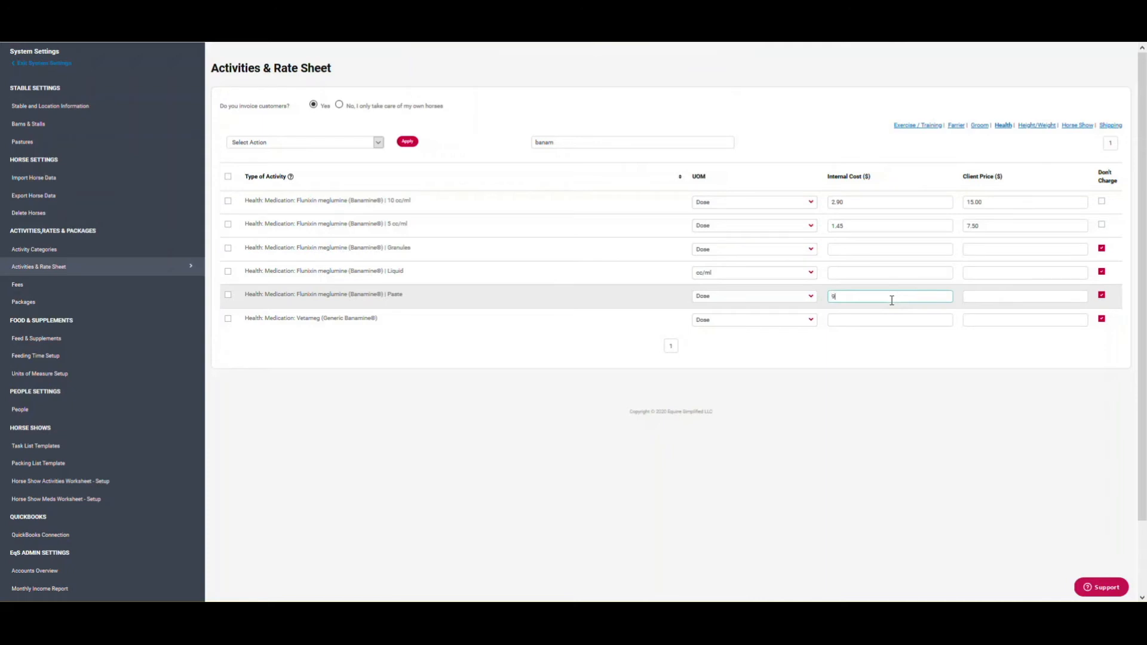
pyautogui.write('9.83')
pyautogui.click(1005, 296)
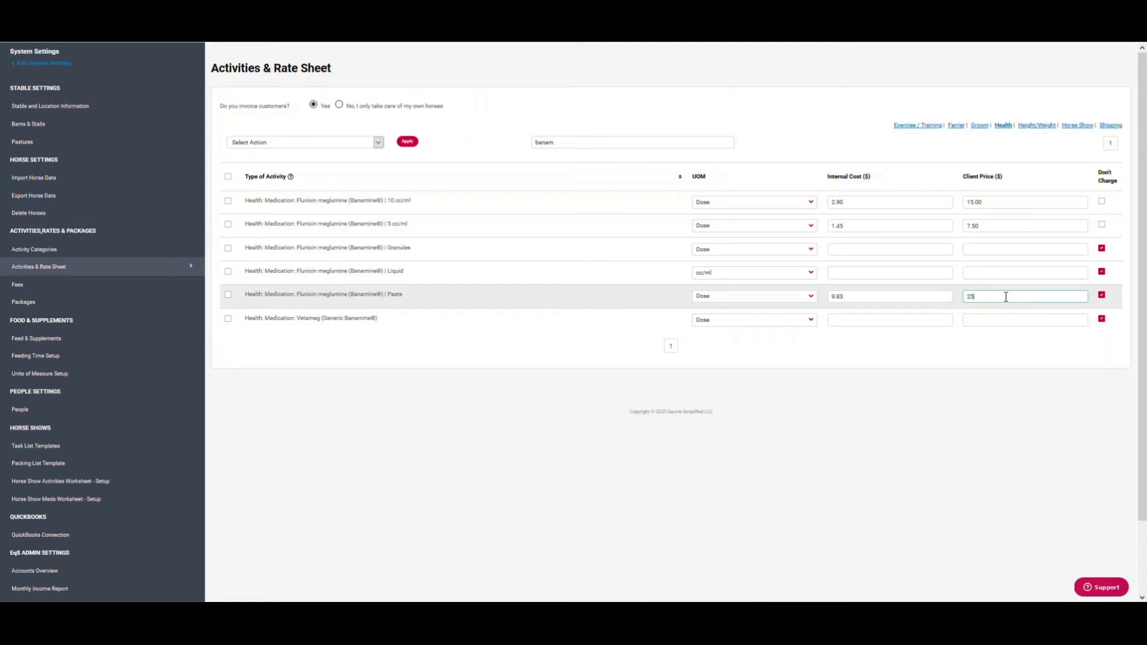
pyautogui.click(1102, 295)
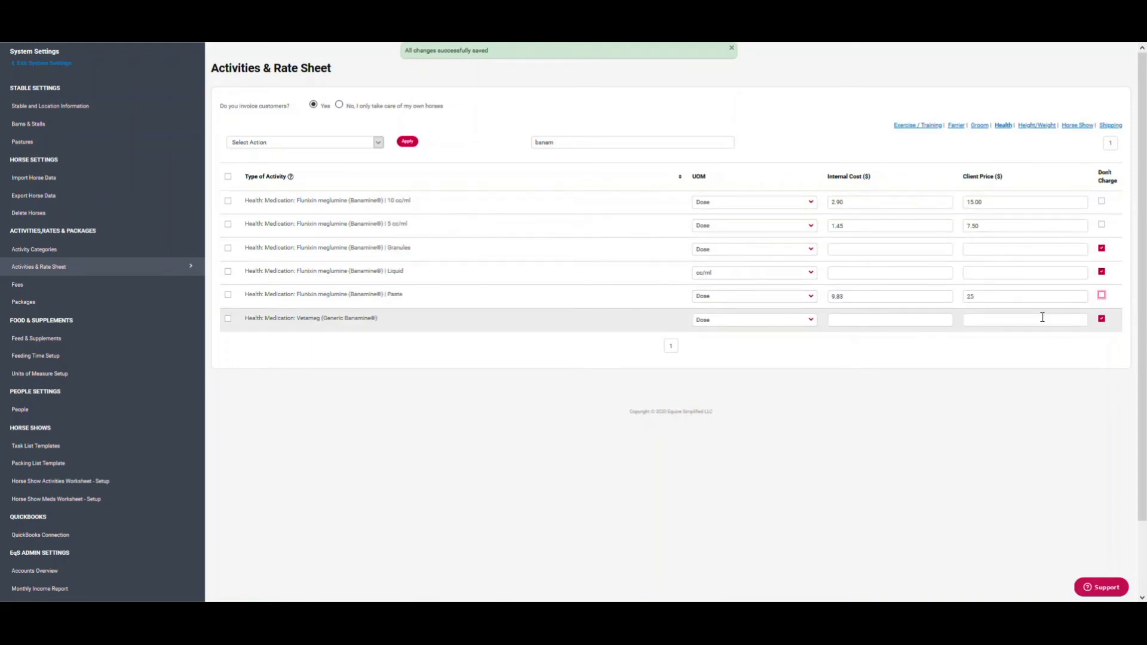
pyautogui.click(29, 66)
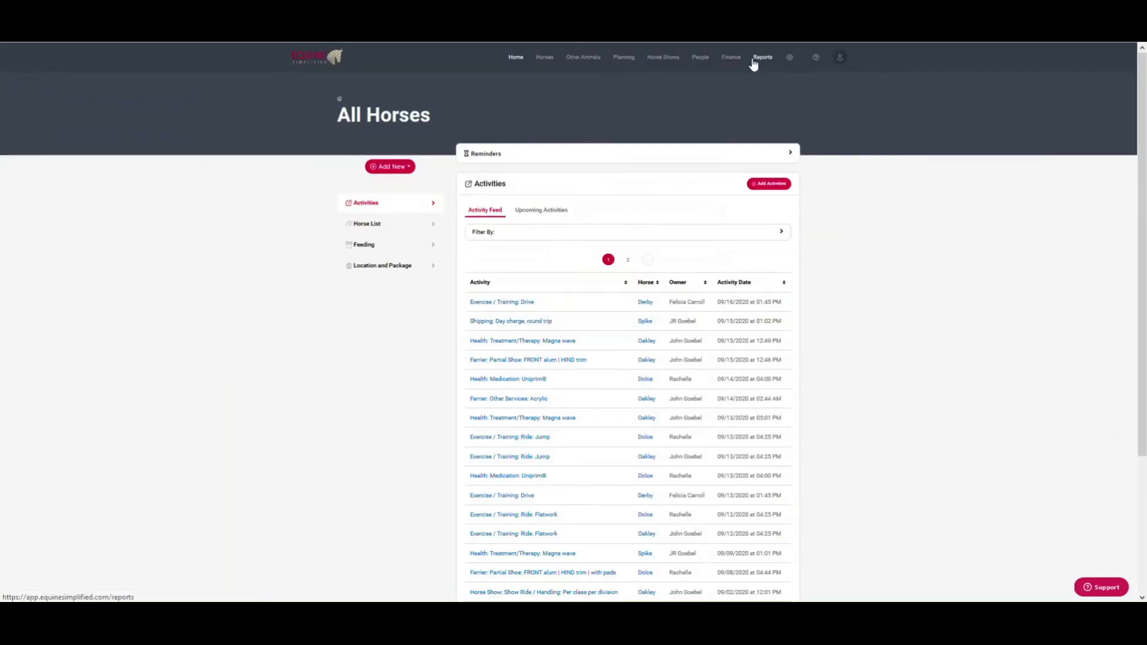
pyautogui.click(757, 57)
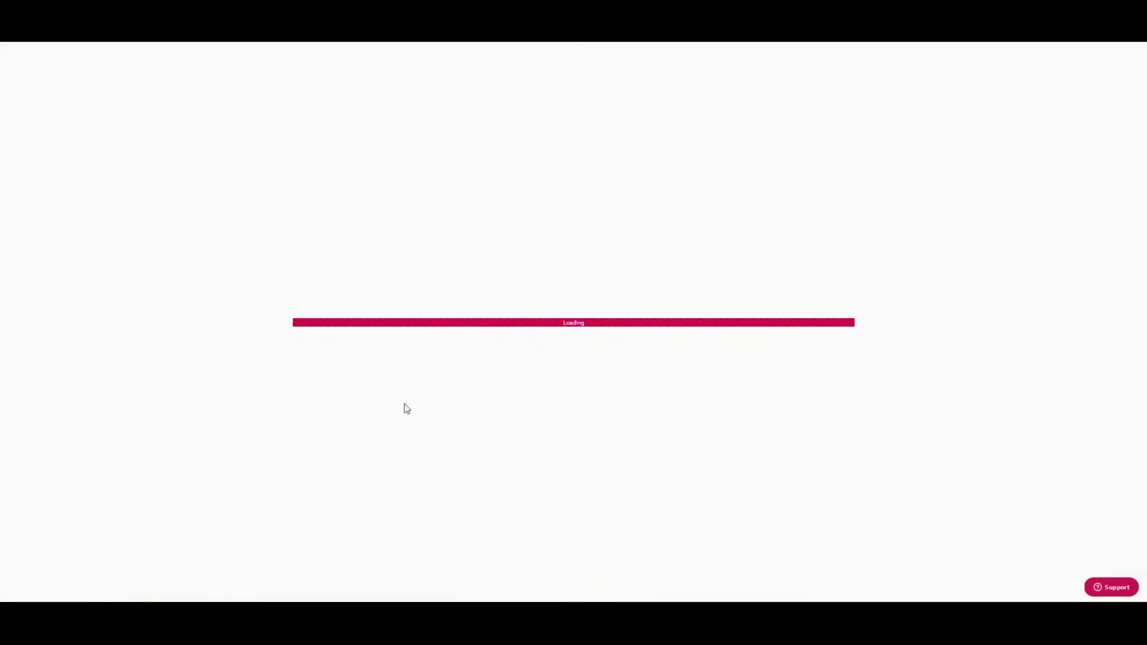
pyautogui.scroll(-4, 507, 466)
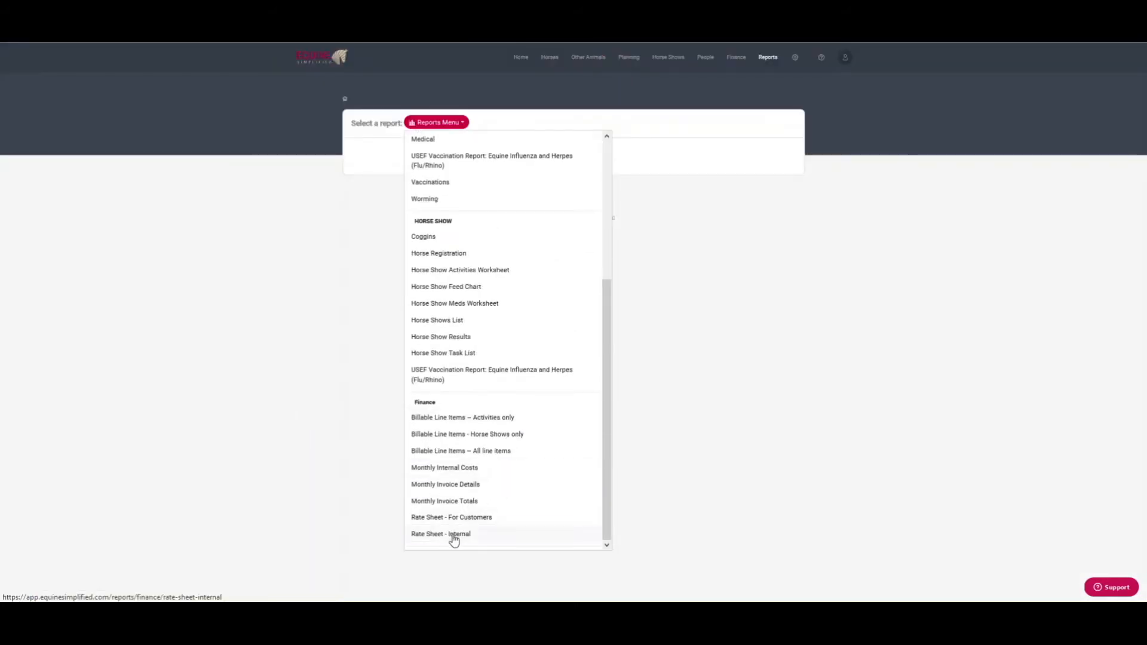
pyautogui.click(454, 534)
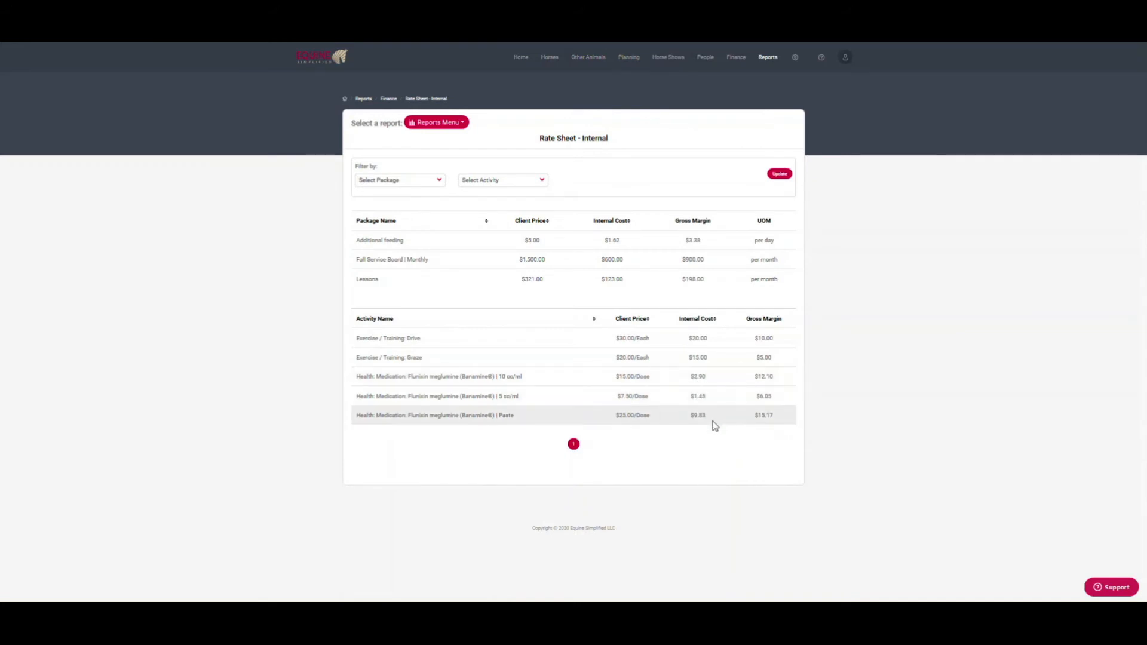
pyautogui.click(518, 59)
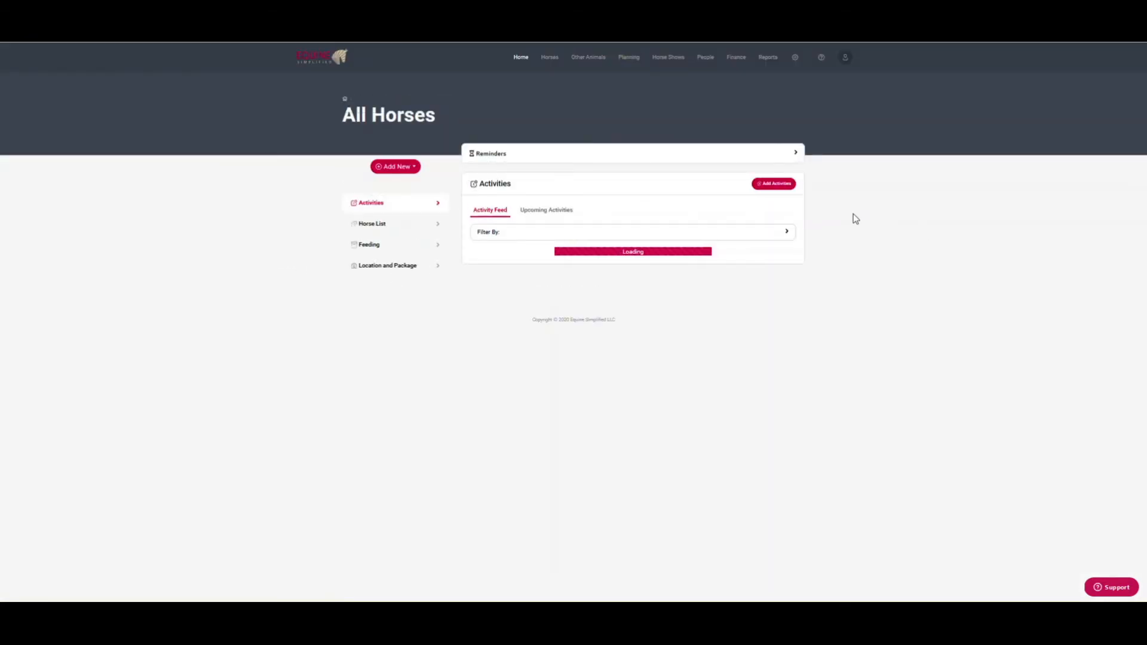
# Step: Start a new Health › Medication activity for Flunixin meglumine (Banamine®) 10 cc/ml, searched as 'ban'
pyautogui.click(771, 184)
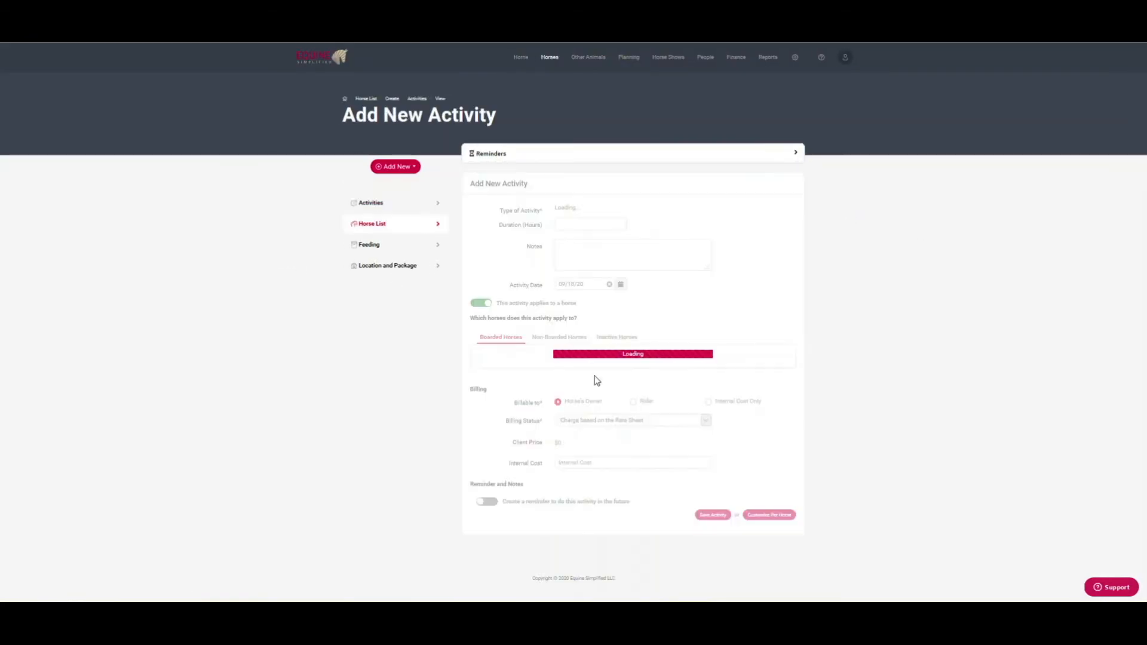
pyautogui.click(618, 210)
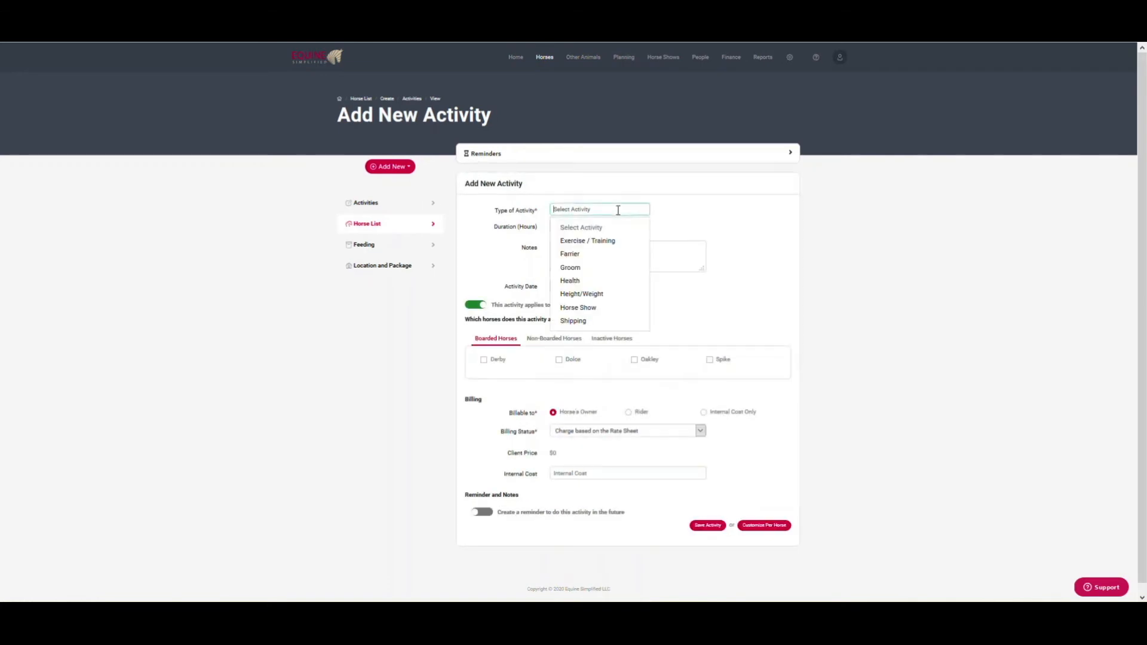
pyautogui.click(577, 281)
pyautogui.click(684, 211)
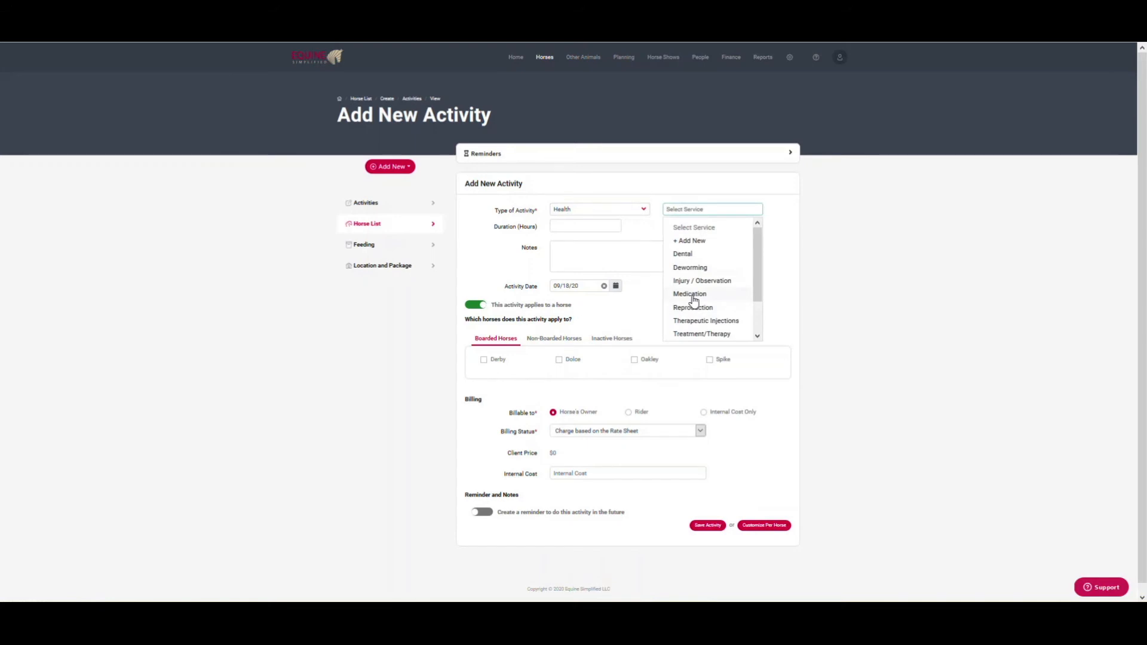
pyautogui.click(692, 292)
pyautogui.click(611, 226)
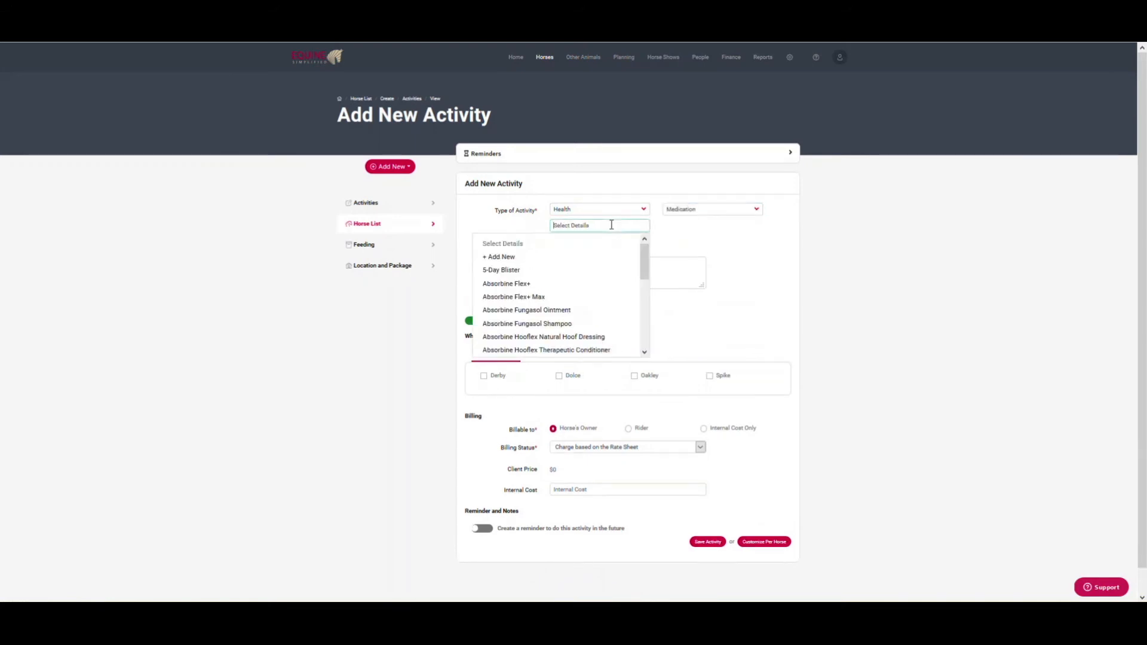
pyautogui.write('ban')
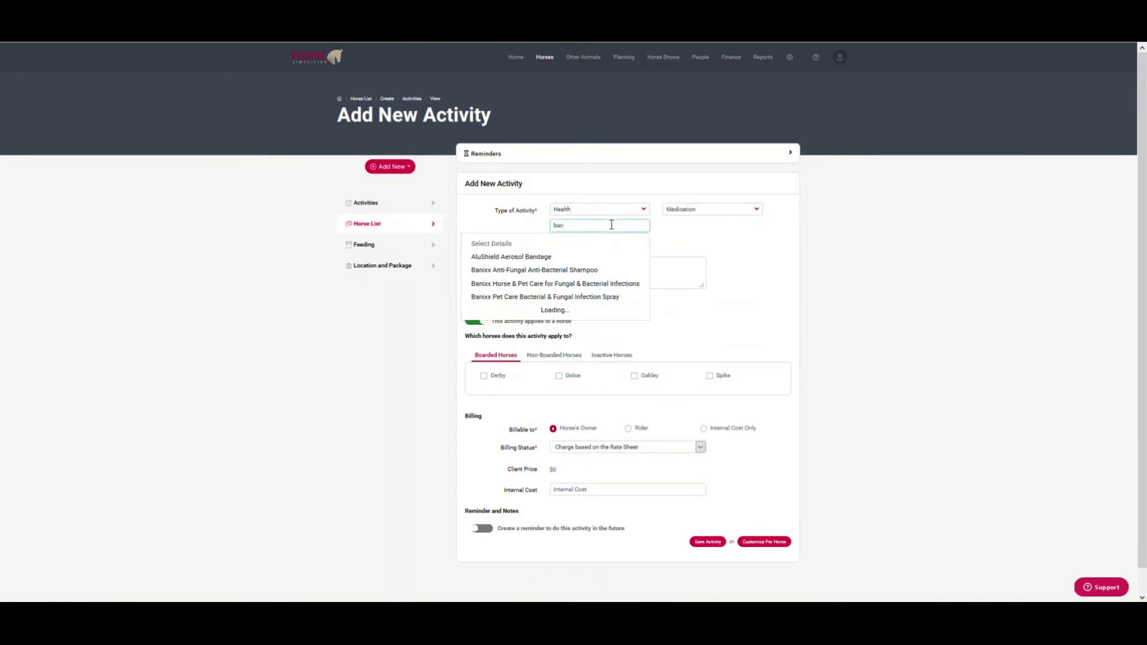
pyautogui.scroll(-3, 552, 254)
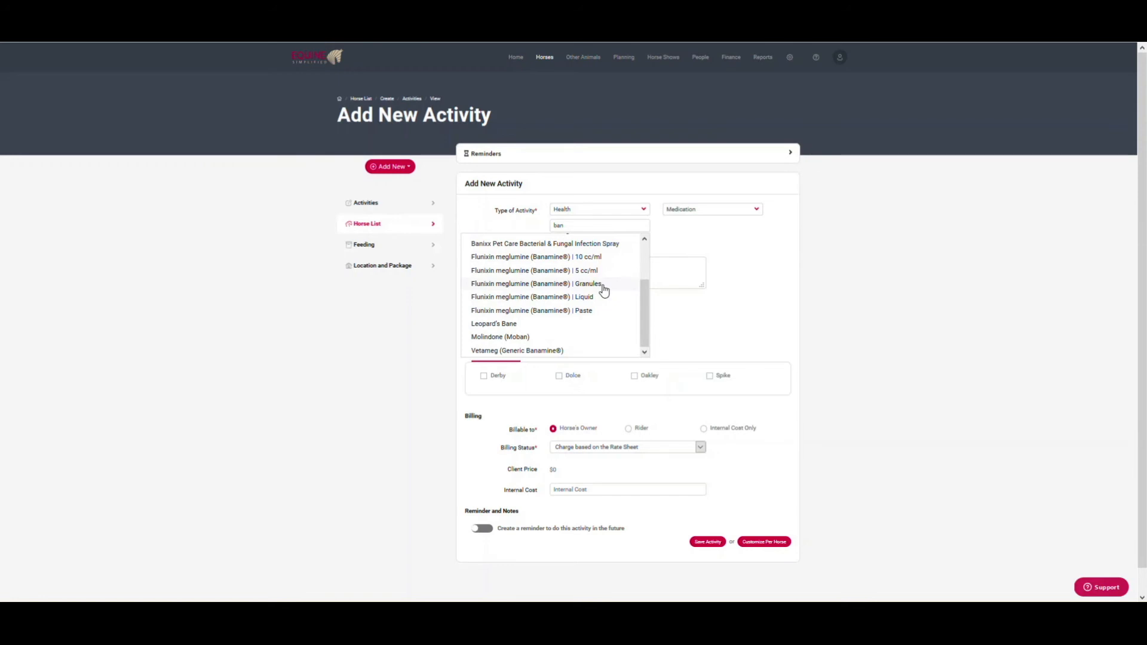
pyautogui.click(597, 258)
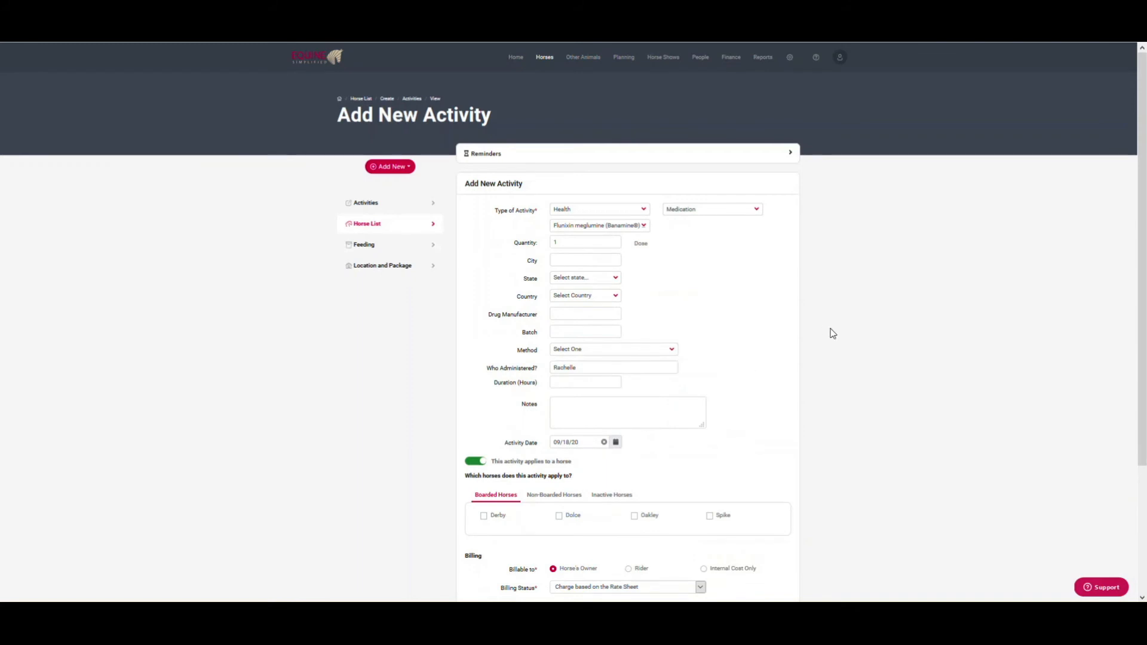
# Step: Apply the Banamine activity to Dolce and Oakley with billing set to 'Charge based on the Rate Sheet'
pyautogui.scroll(-3, 777, 380)
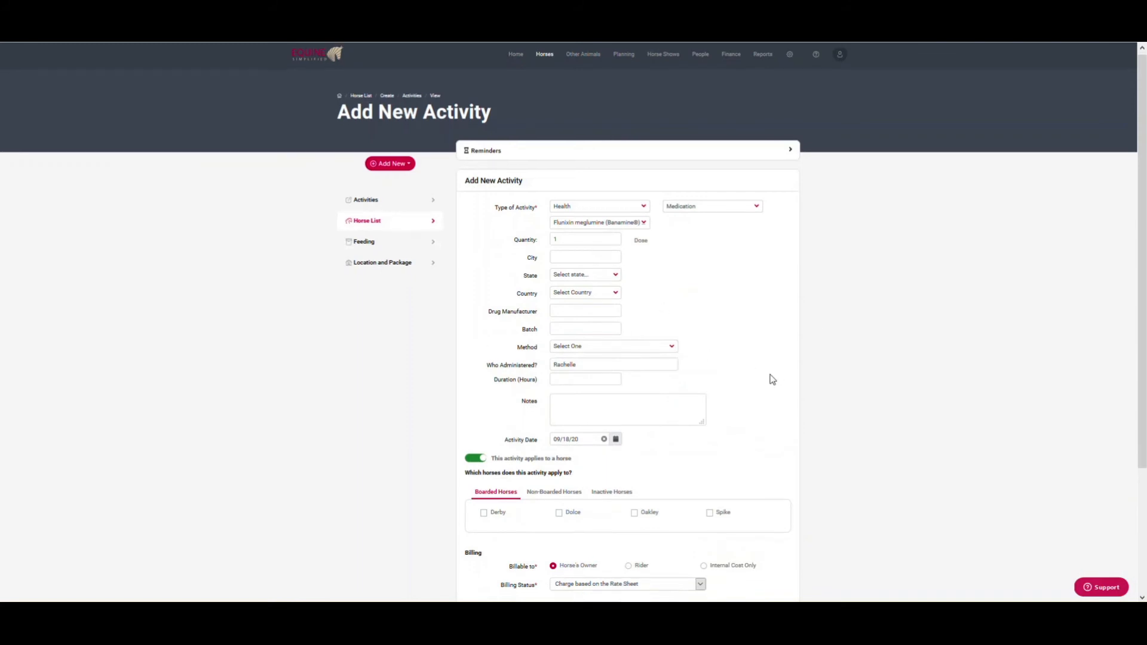
pyautogui.scroll(-1, 744, 317)
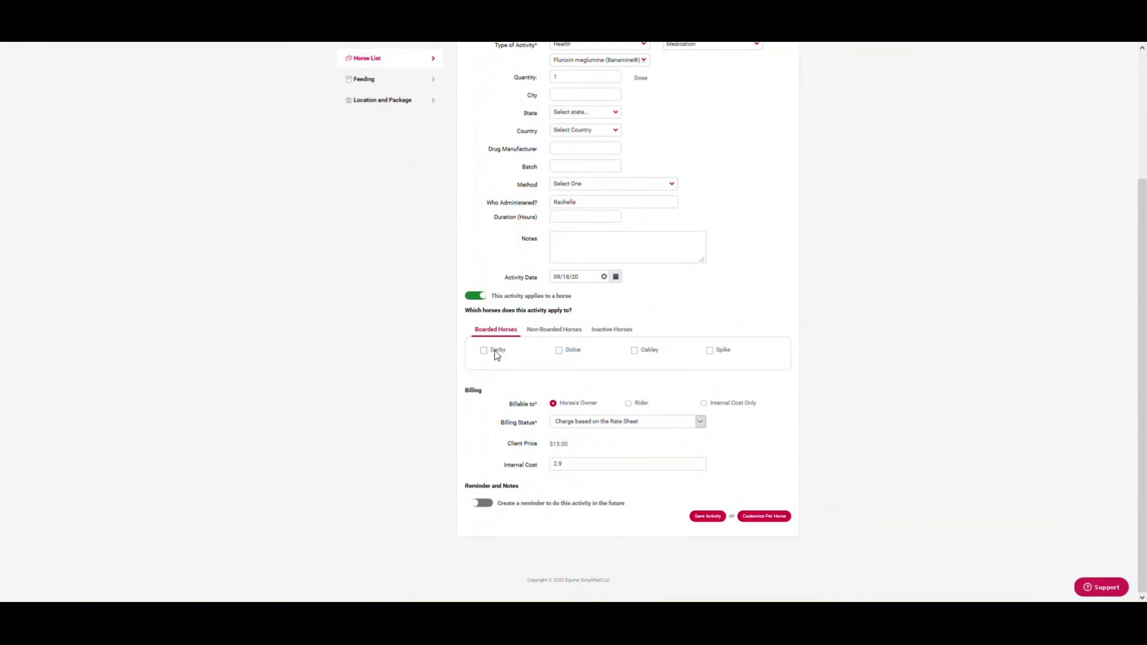
pyautogui.click(567, 353)
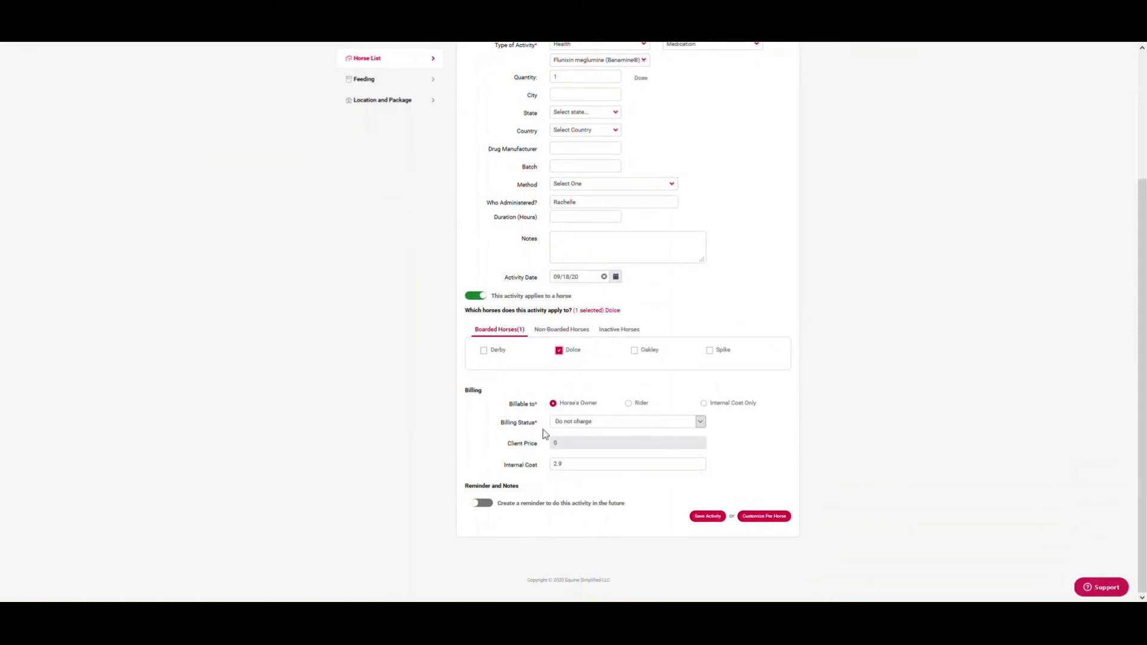
pyautogui.click(600, 424)
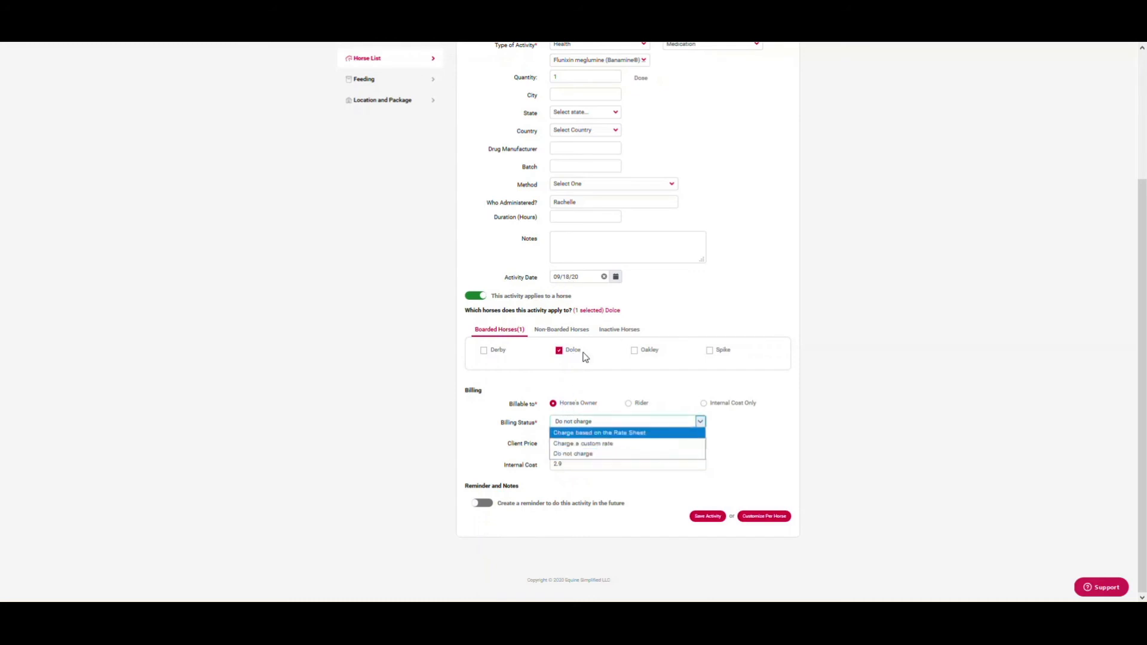
pyautogui.click(635, 352)
pyautogui.click(634, 352)
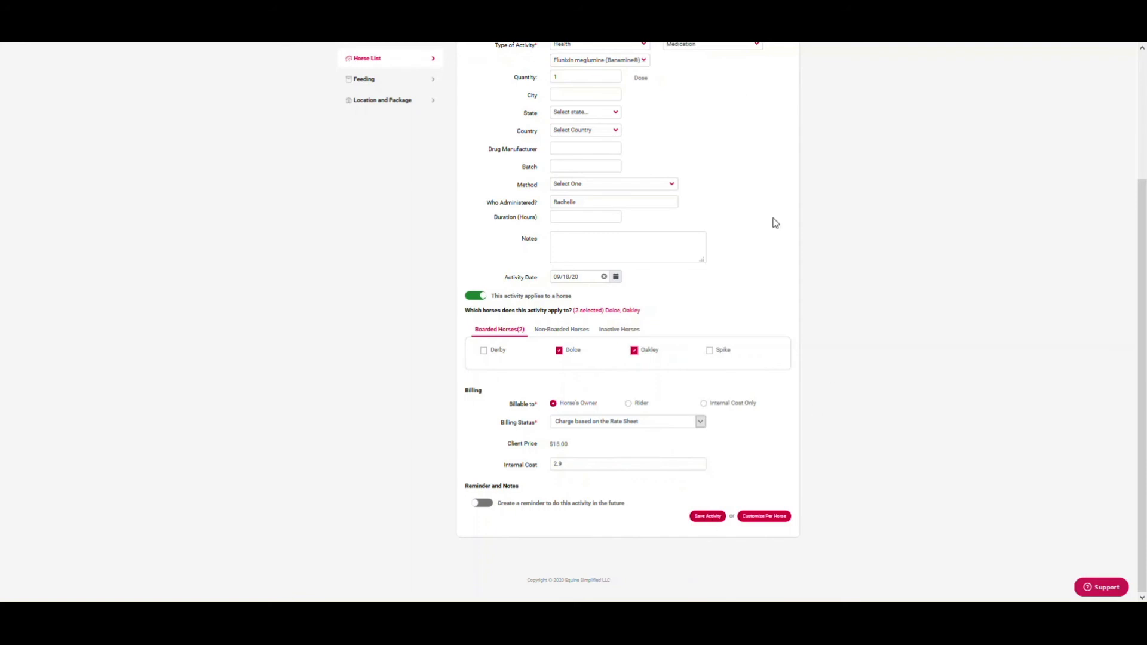
pyautogui.scroll(3, 758, 278)
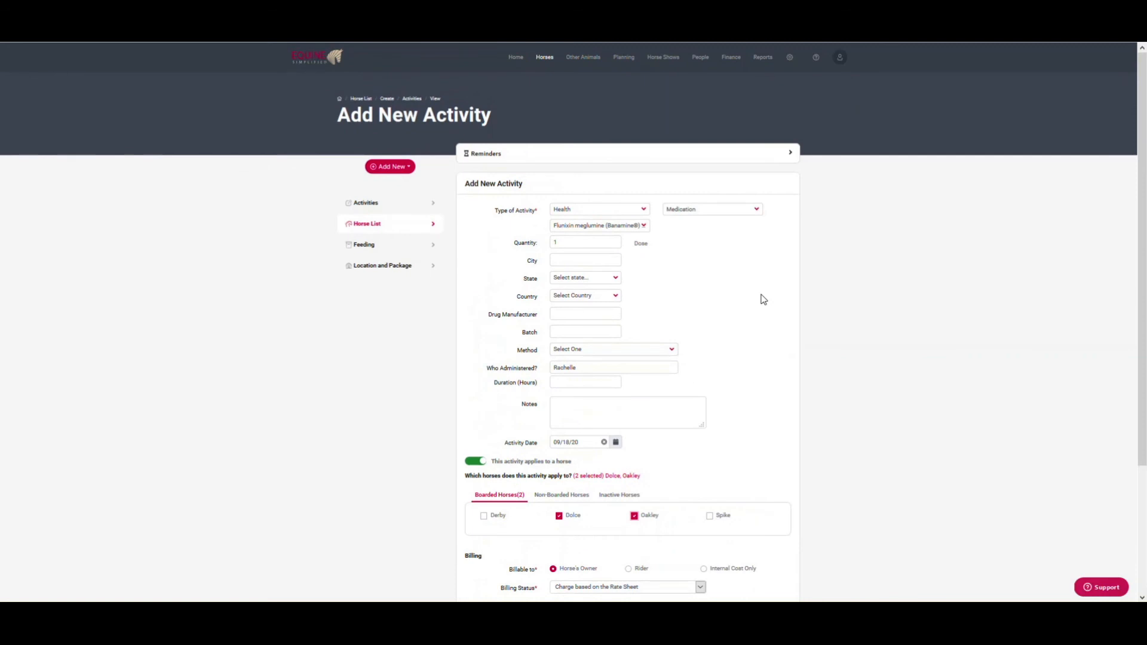